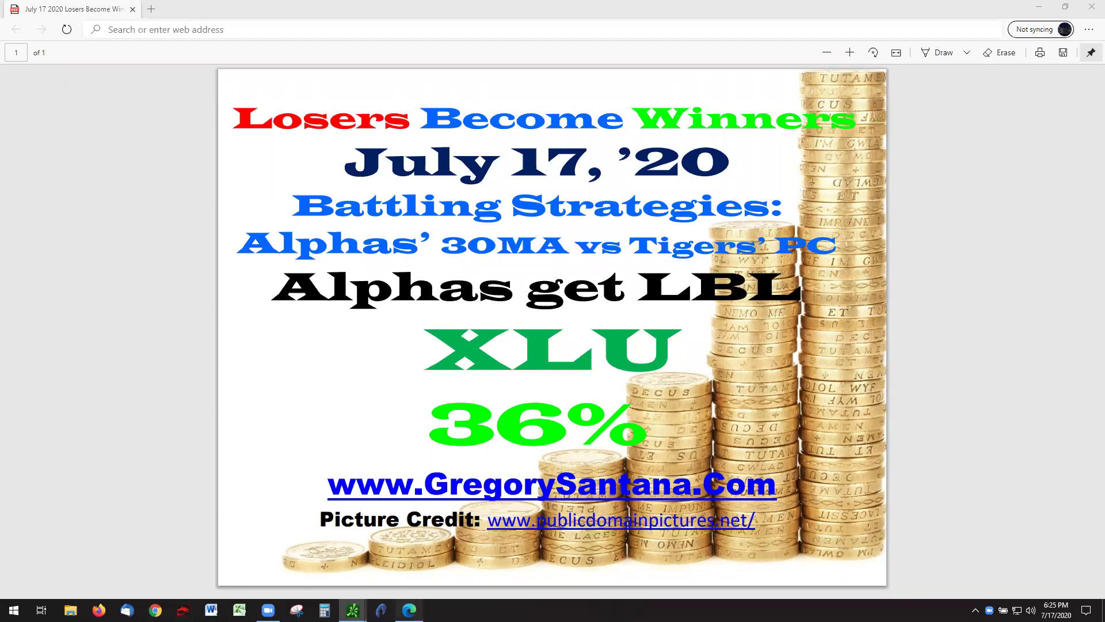
- Bring thinkorswim forward to show the Alphas statement beside the XLU chart and its 30MA exit notes
click(353, 609)
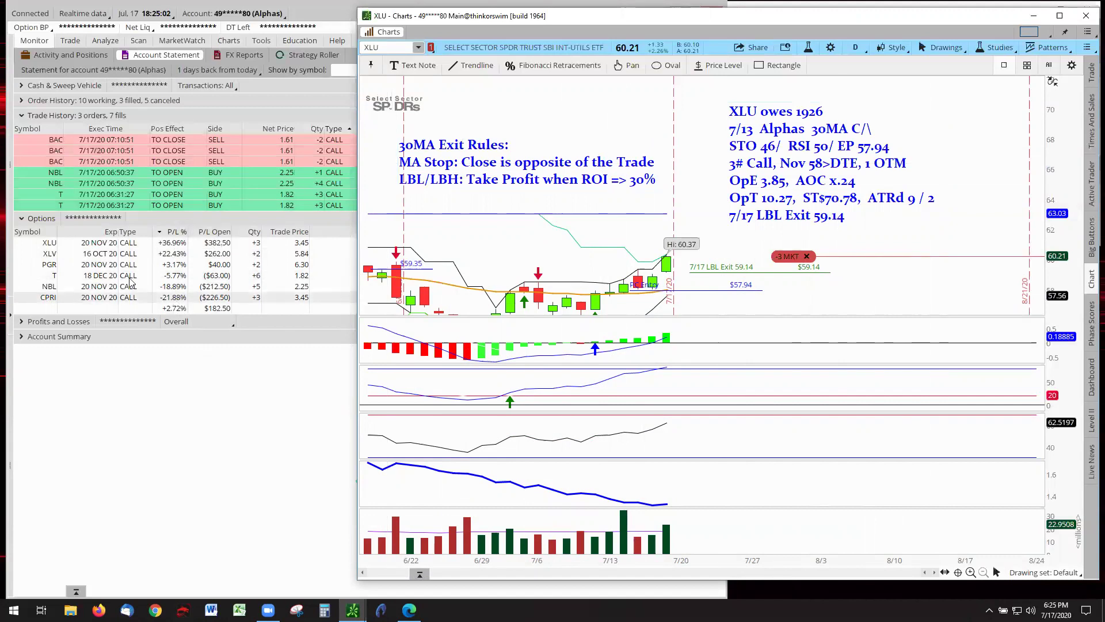
- Load the XLV chart from the position symbols and autozoom it to fit its prices
click(419, 49)
click(448, 182)
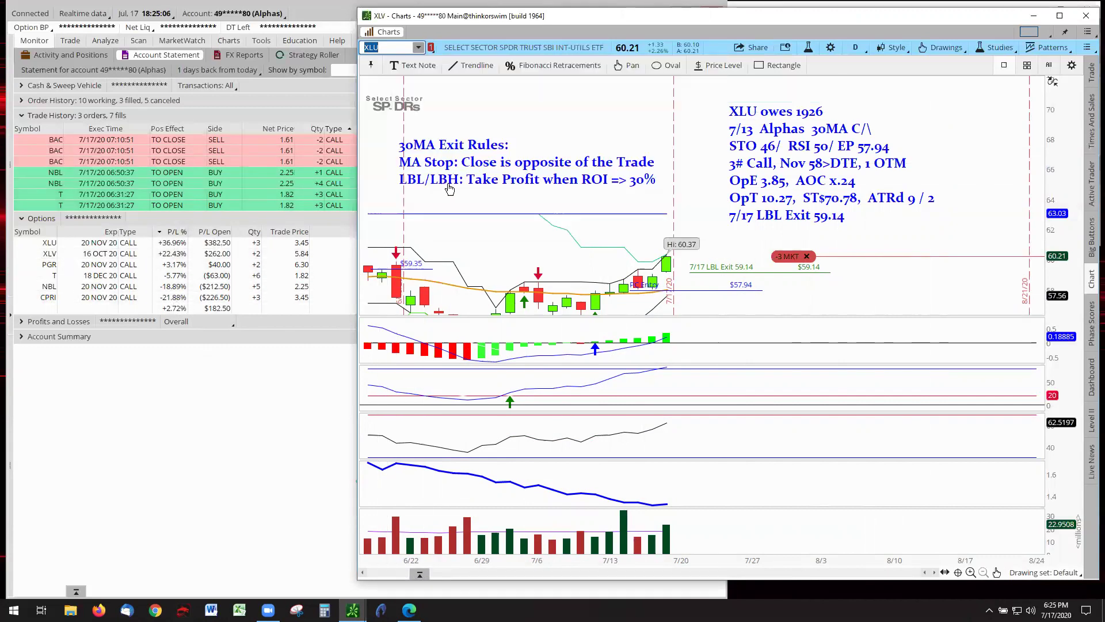
right_click(638, 211)
click(645, 219)
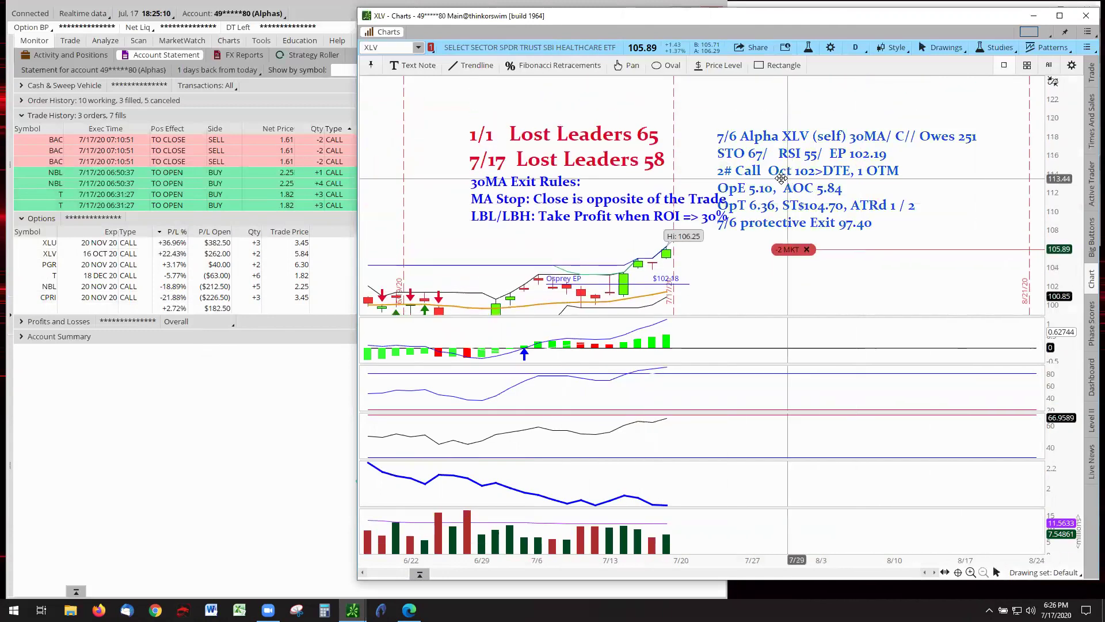
- Zoom XLV in from early July, fit the trade note fully in view, and turn off crosshairs
drag(781, 179, 830, 182)
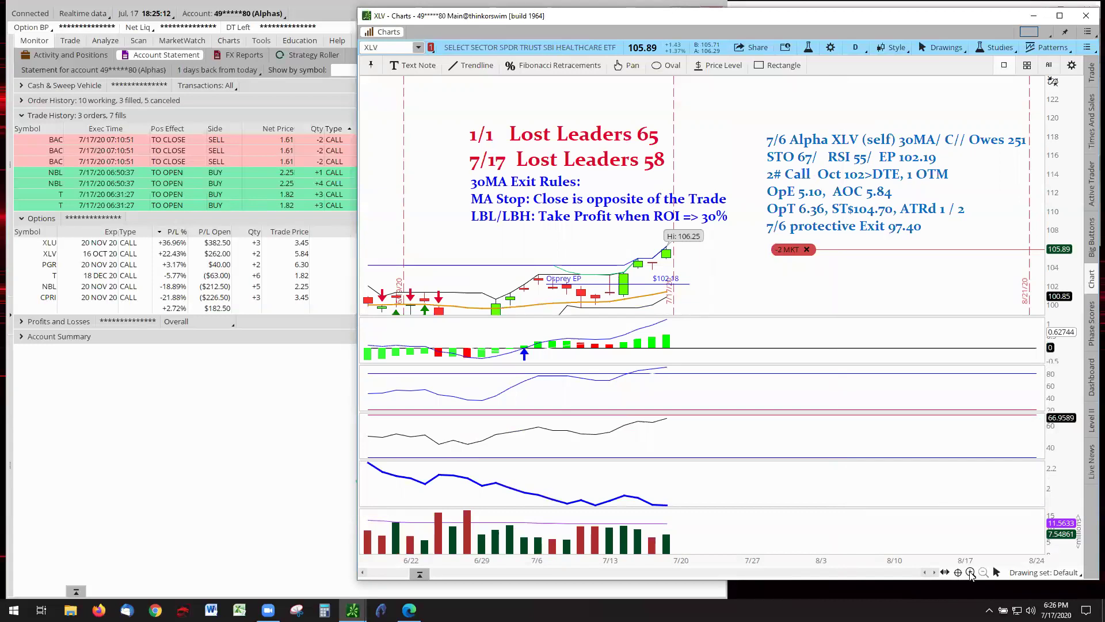
click(971, 572)
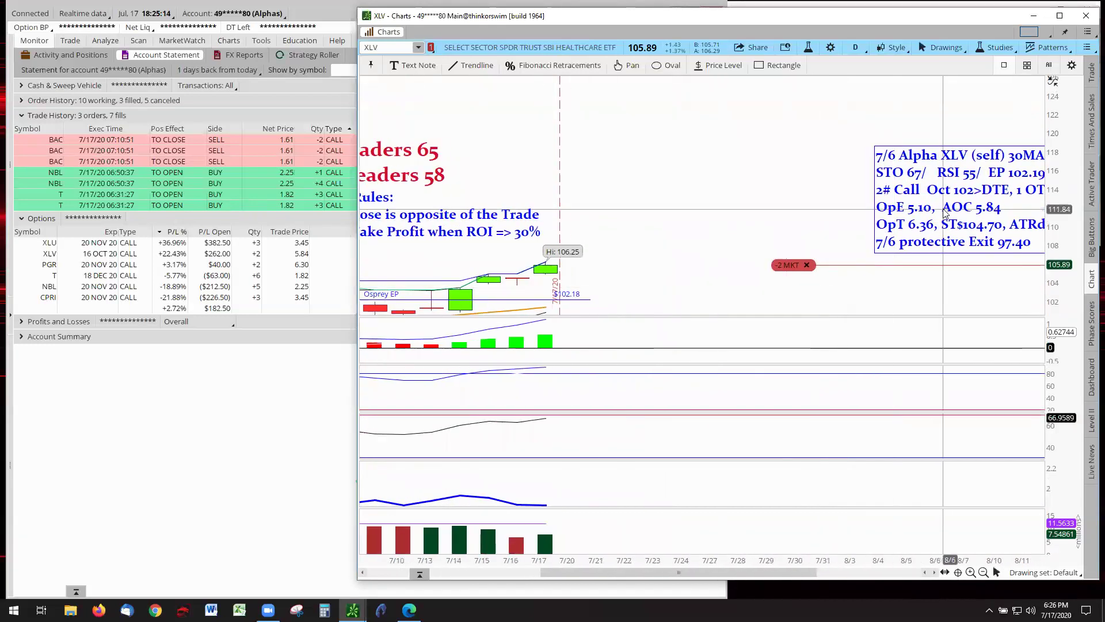
drag(943, 207, 678, 180)
drag(657, 278, 810, 246)
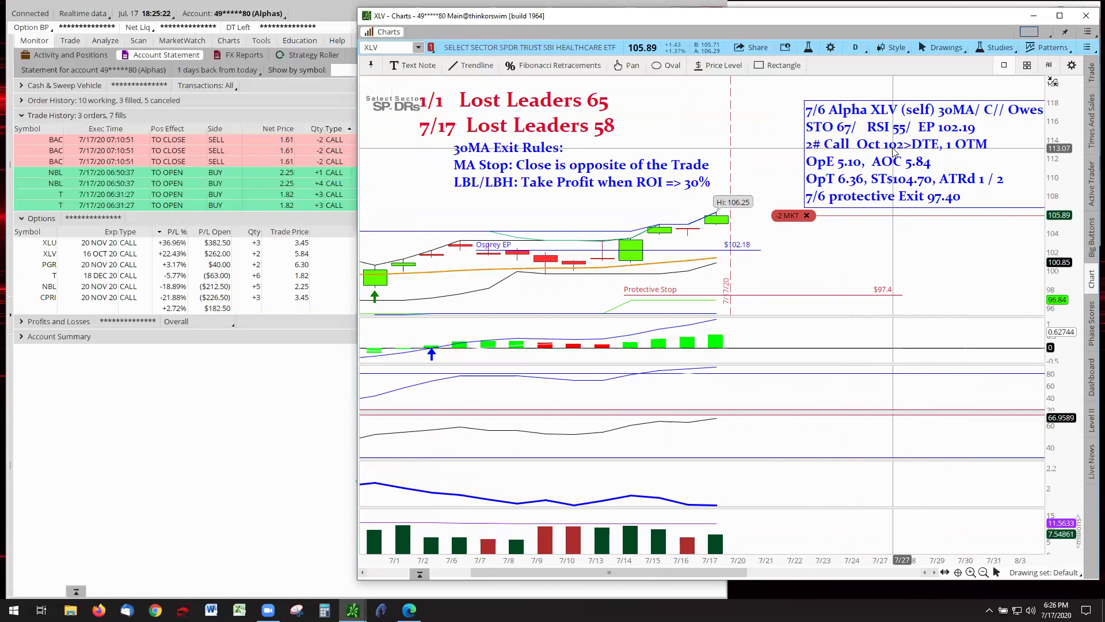
drag(894, 151, 845, 142)
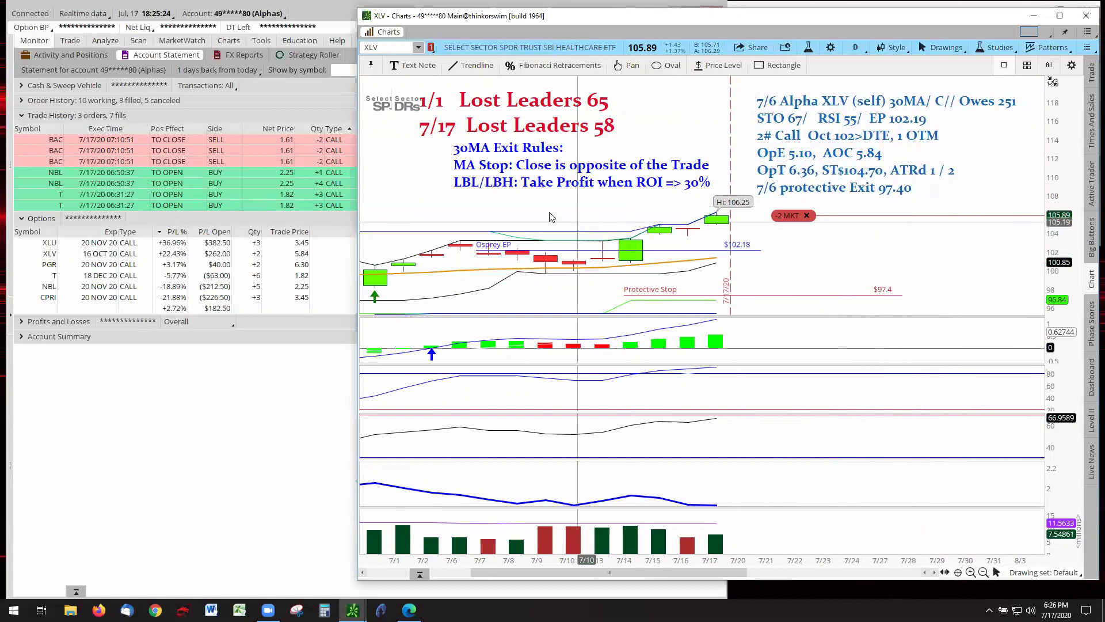
click(959, 573)
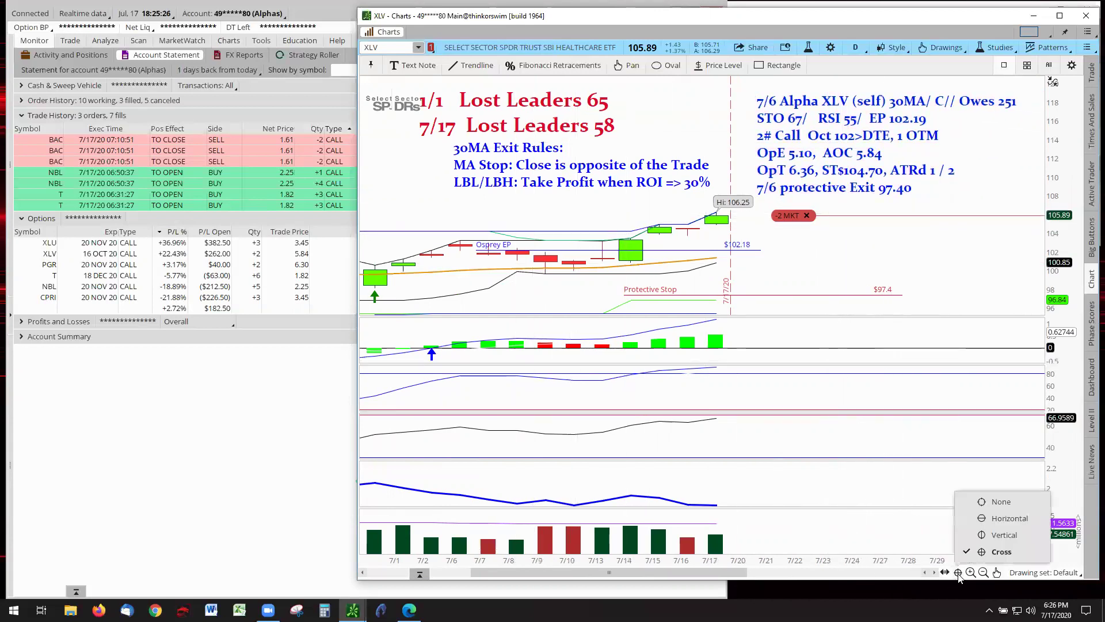
click(990, 503)
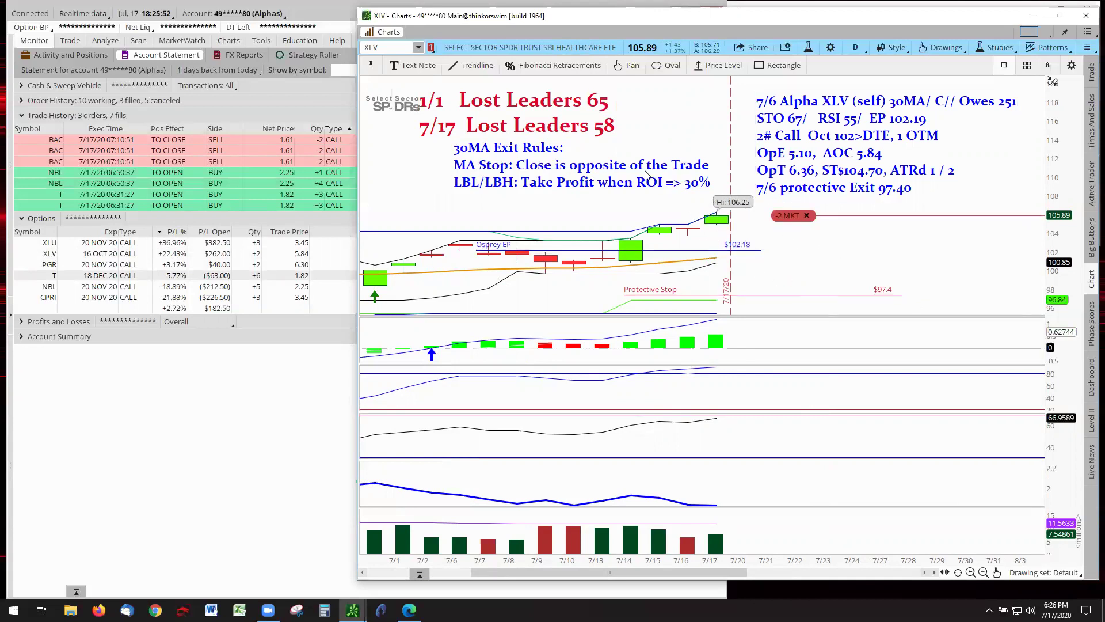
- Load the PGR chart from the position symbols and zoom in on recent dates
click(419, 47)
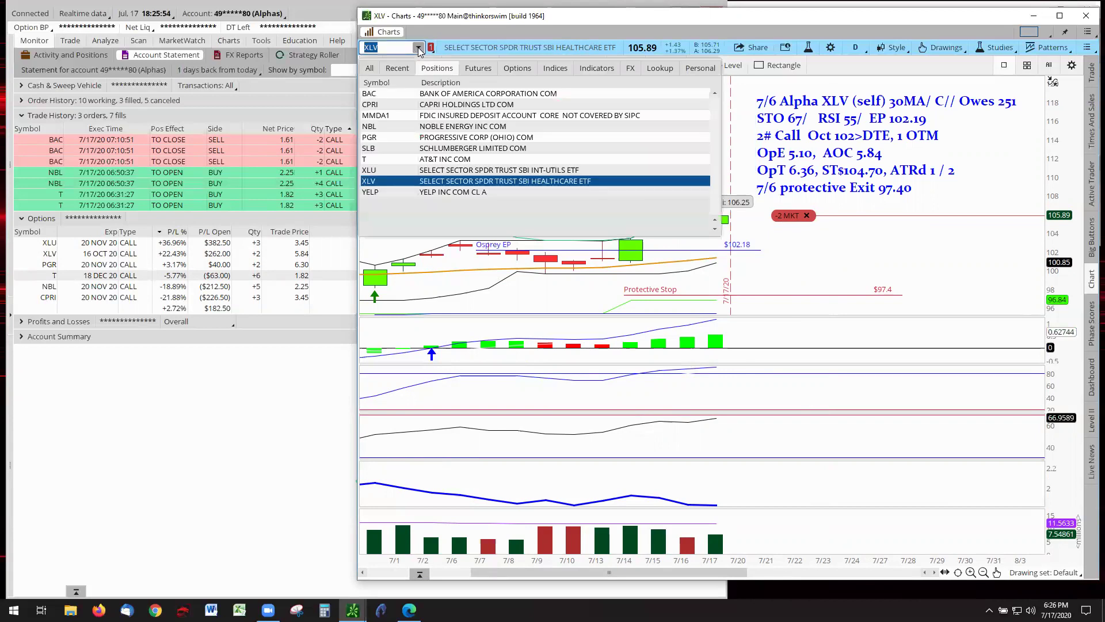
click(447, 139)
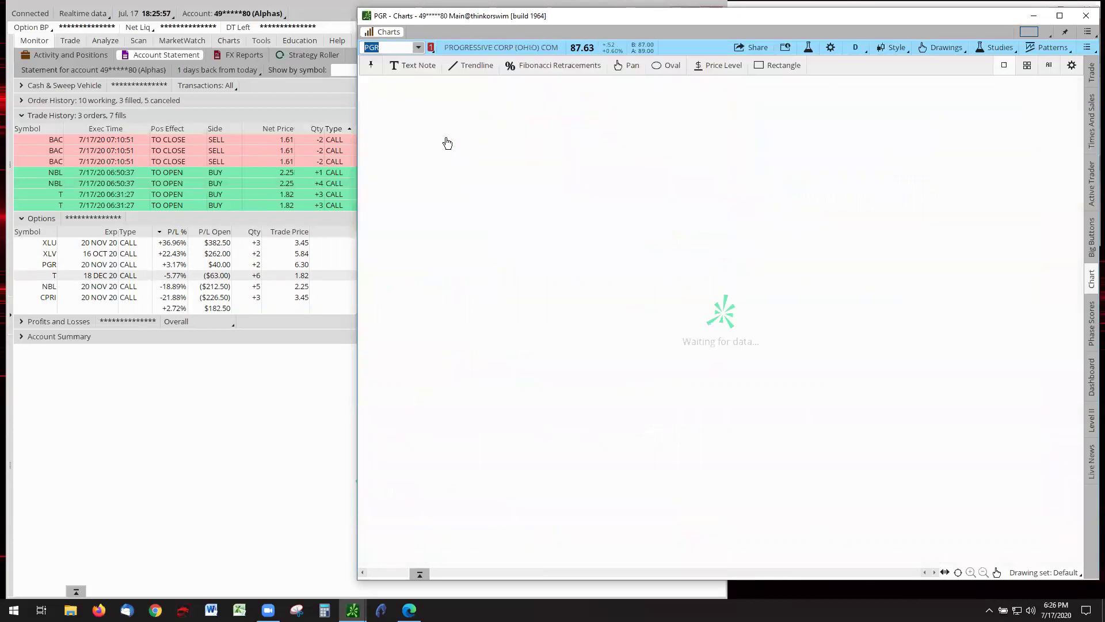
right_click(621, 211)
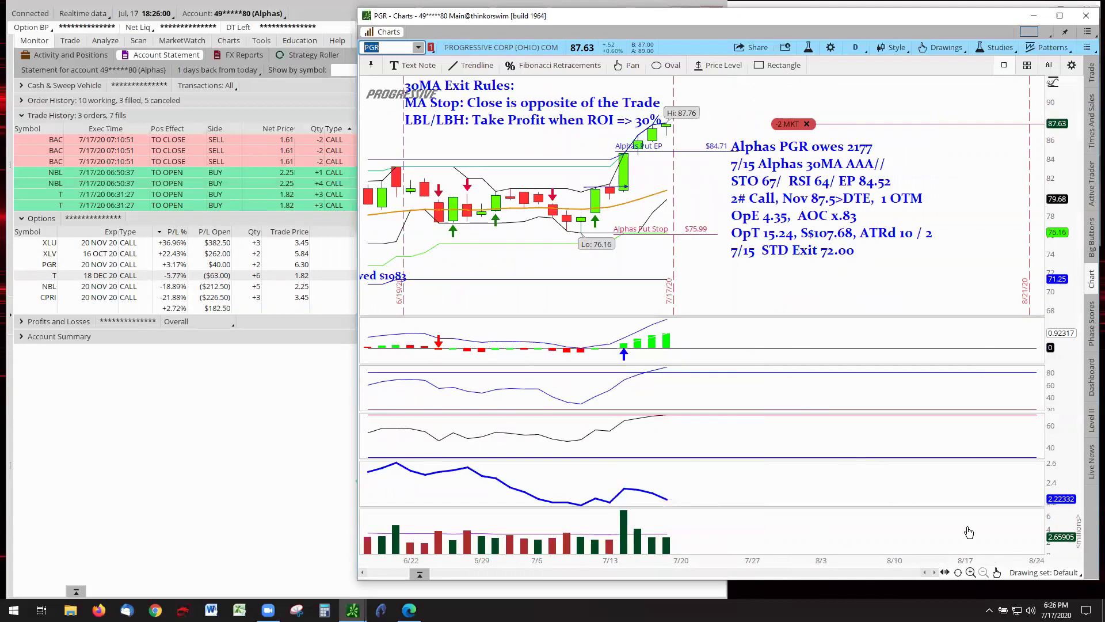
click(970, 574)
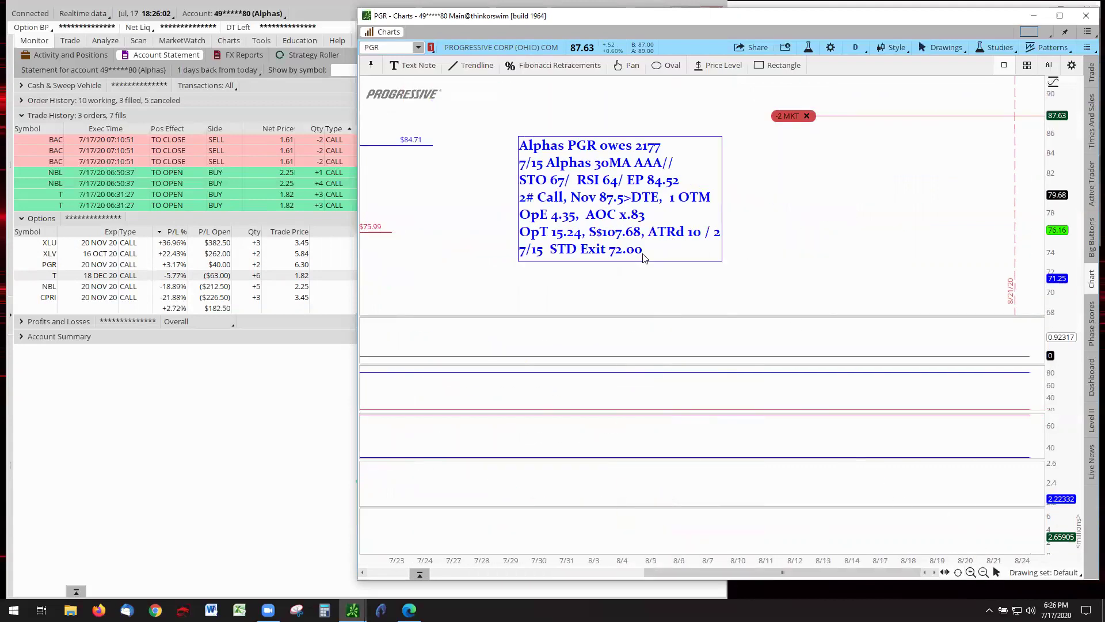
- Reposition the PGR trade note and the 30MA Exit Rules note so both read fully
drag(967, 210, 897, 217)
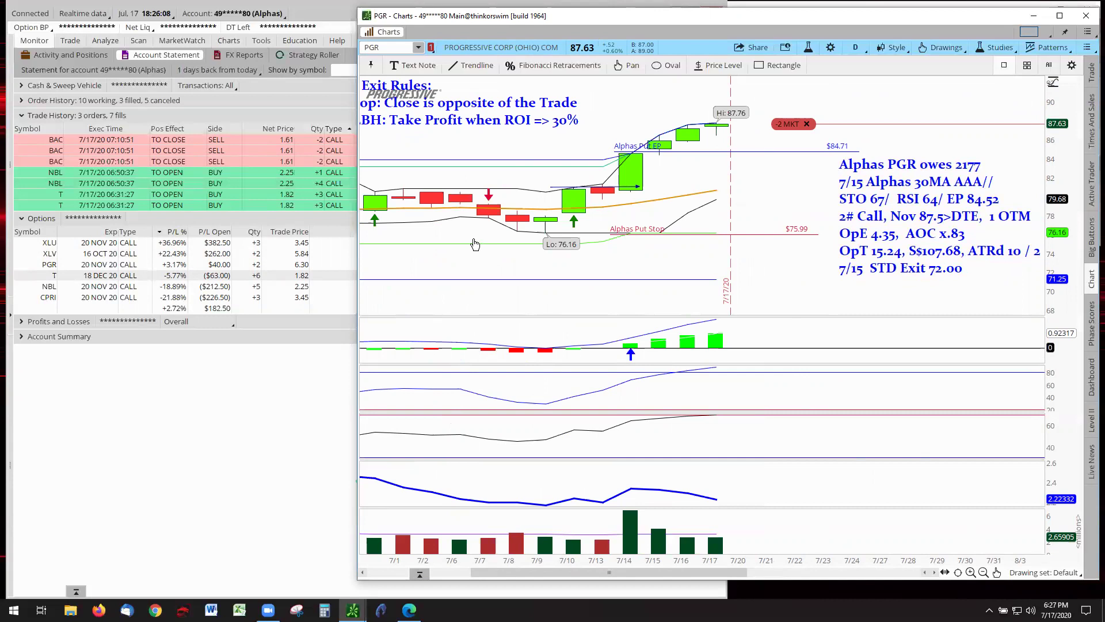
drag(473, 109, 556, 130)
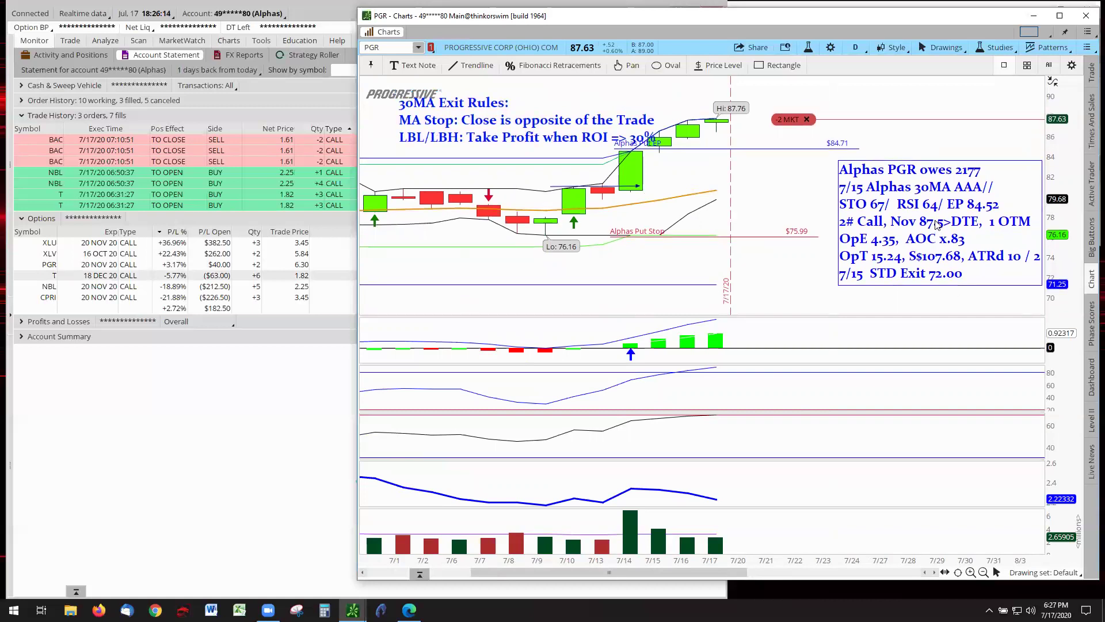
mouse_move(924, 223)
mouse_down()
mouse_move(904, 218)
mouse_move(914, 224)
mouse_up()
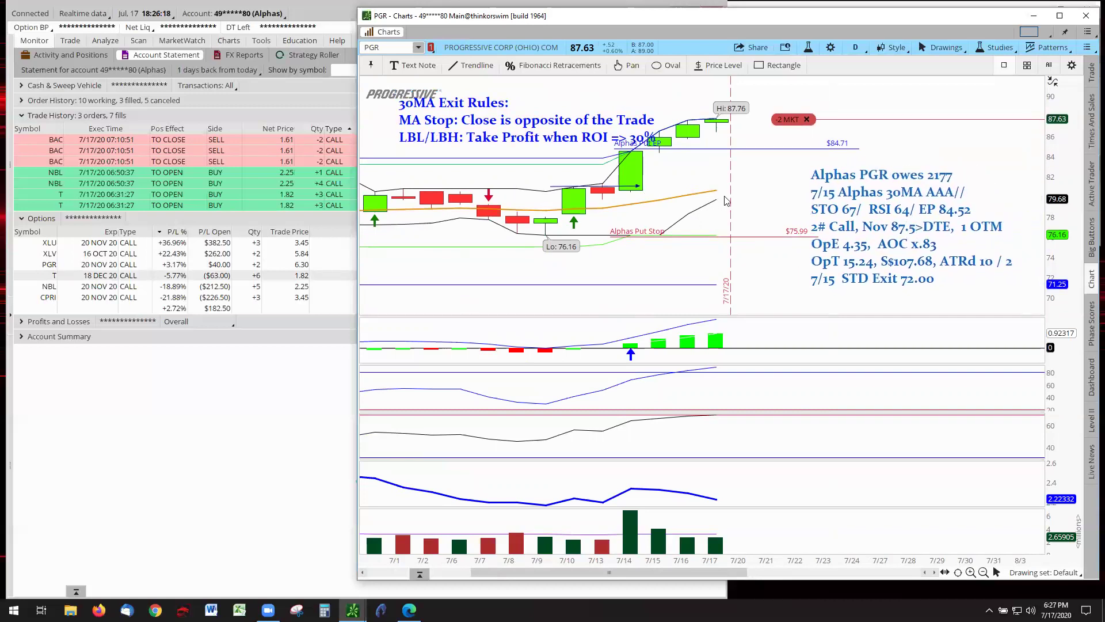
drag(523, 155, 507, 142)
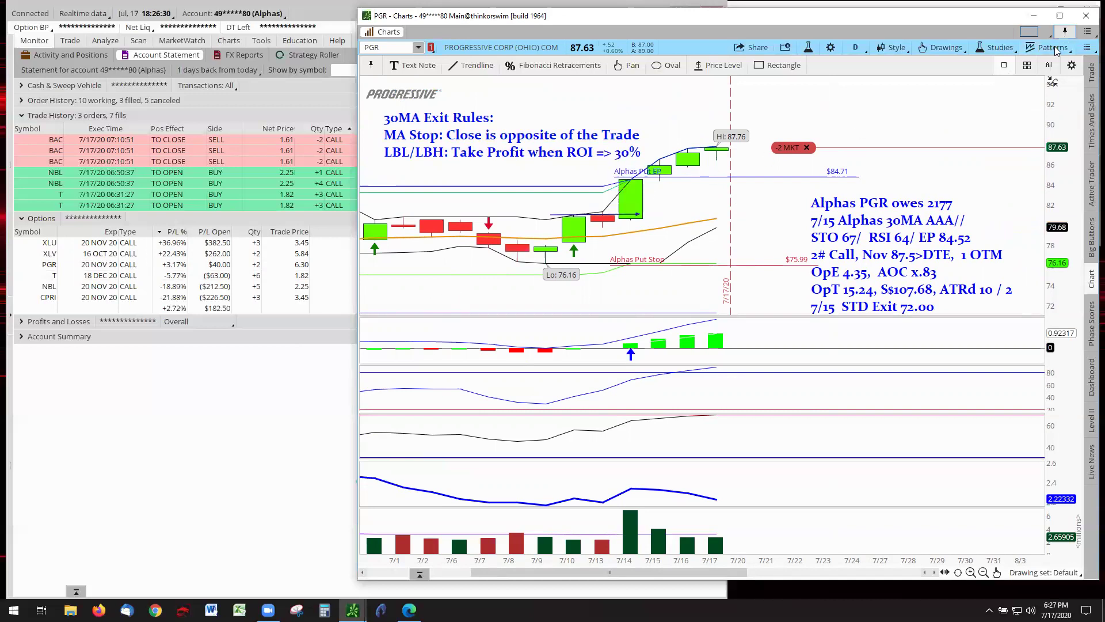
click(627, 154)
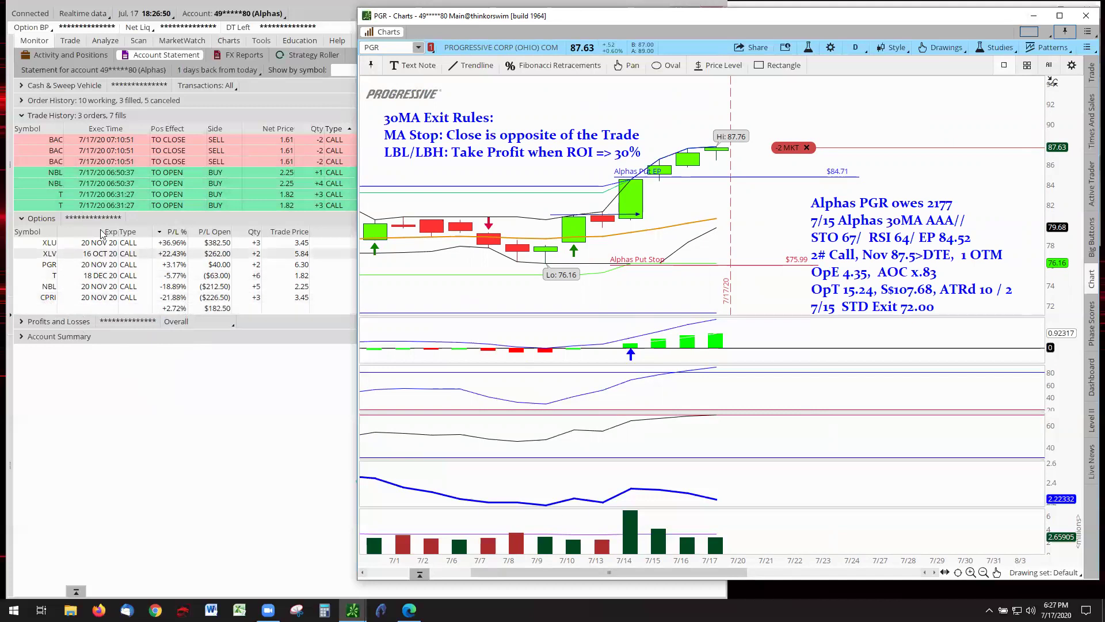
- Load the BAC chart from the position symbols and autozoom it to fit its data
click(419, 49)
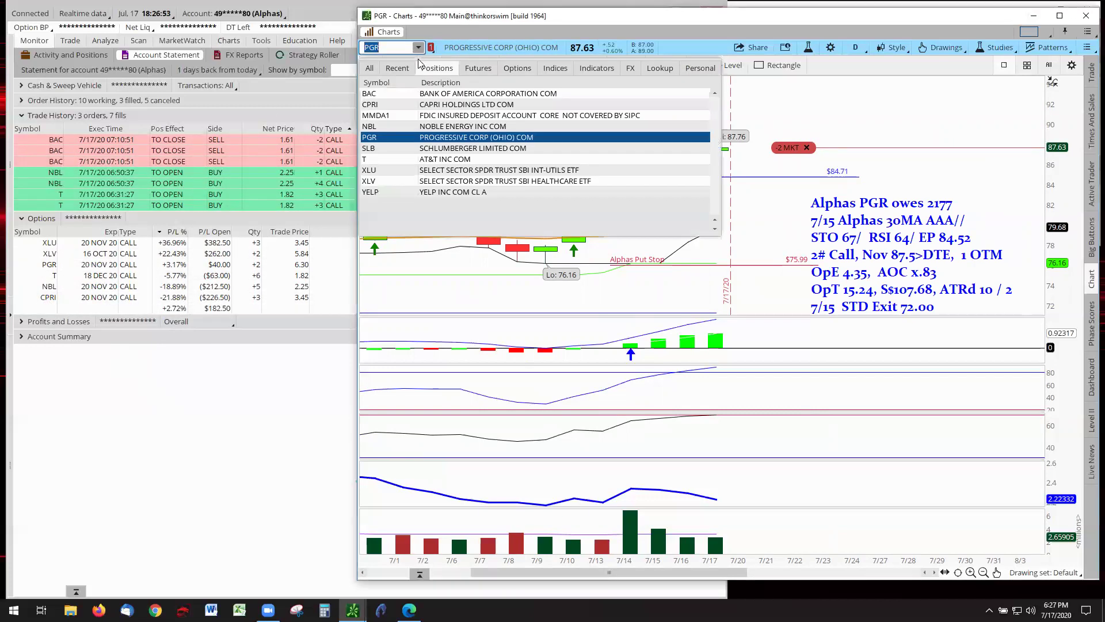
click(443, 98)
right_click(604, 224)
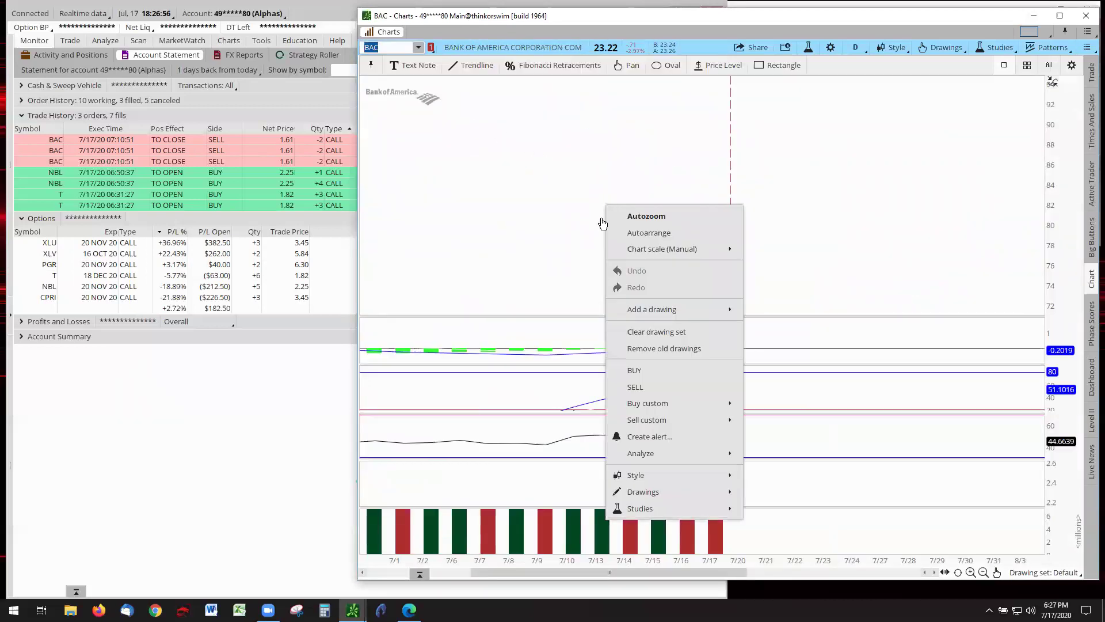
click(652, 217)
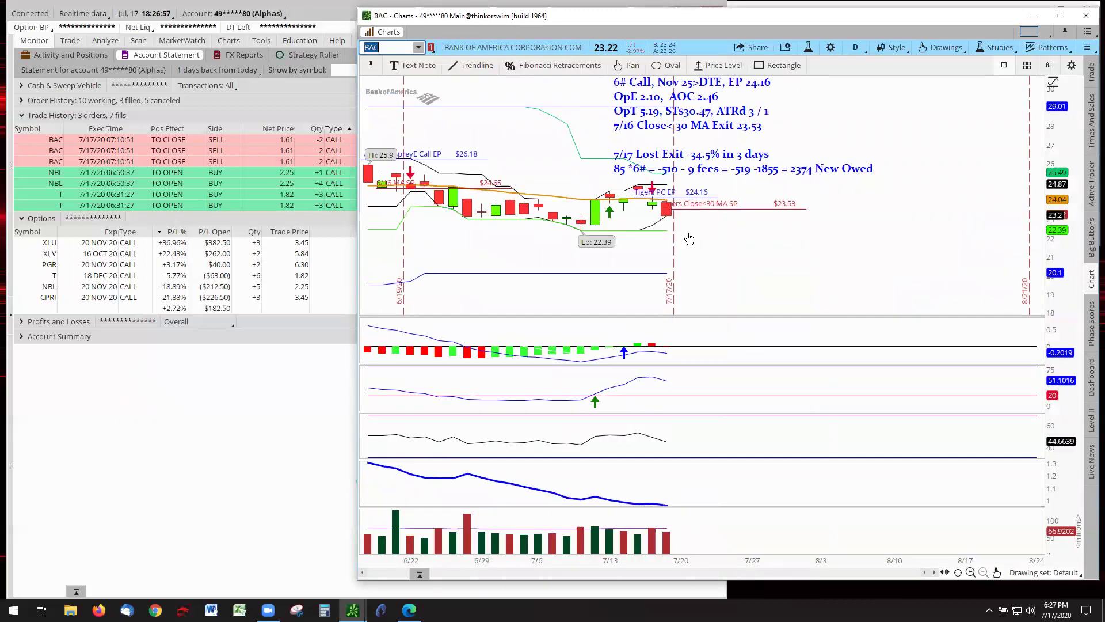
- Zoom BAC in and pan to the recent candles so the trade notes sit clear
click(970, 572)
drag(518, 266, 978, 284)
drag(565, 181, 537, 176)
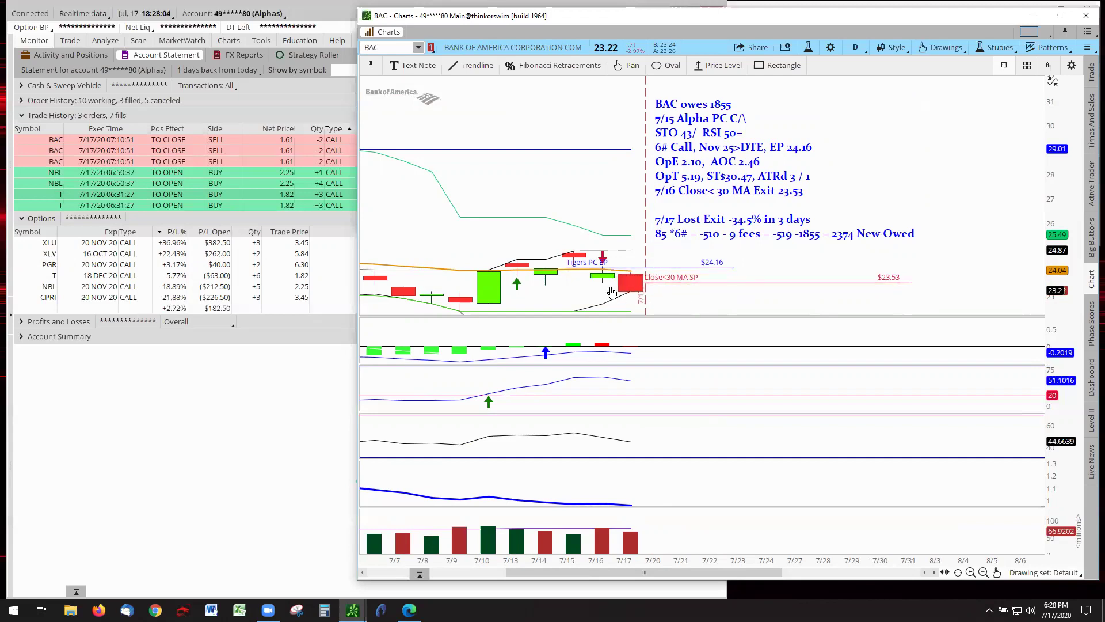
click(656, 234)
click(607, 202)
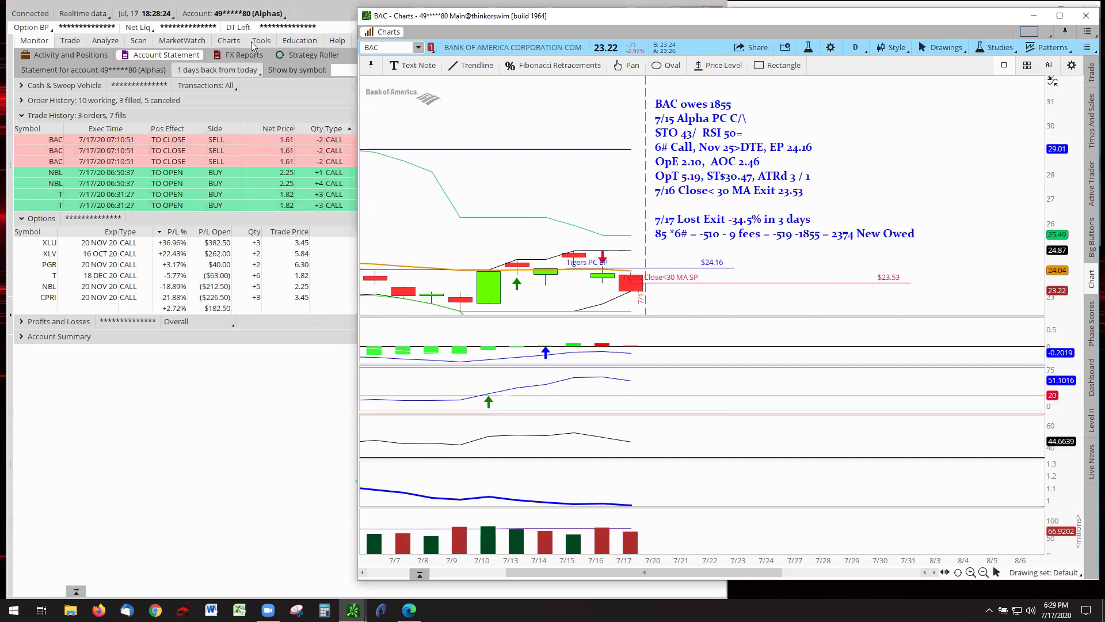
- Switch to the Tigers account, load the VZ position, and autozoom its chart
click(281, 15)
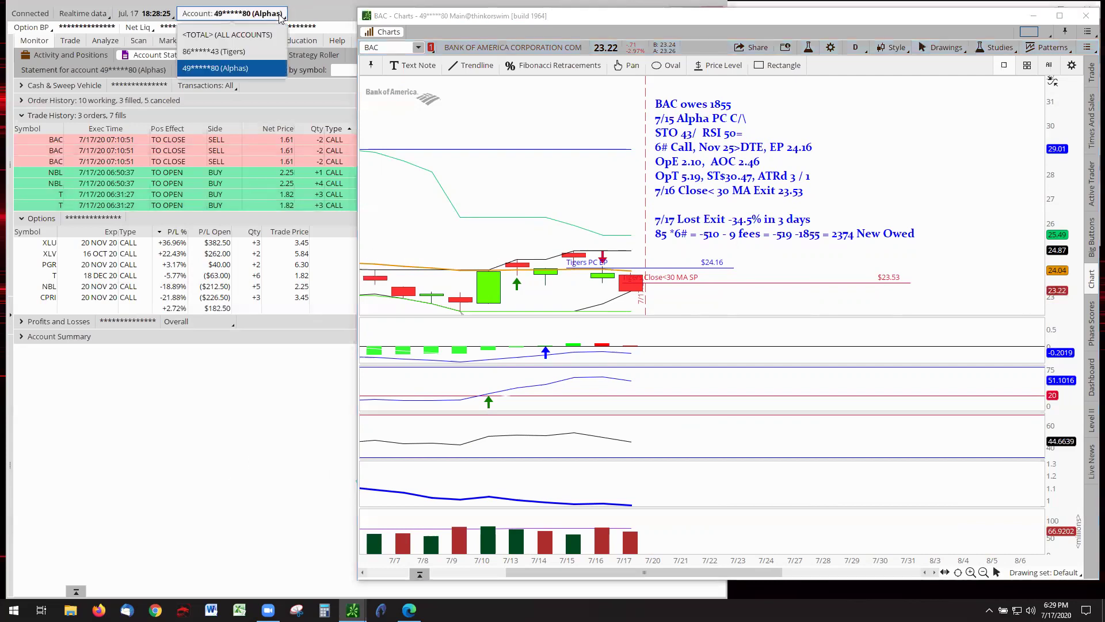
click(233, 52)
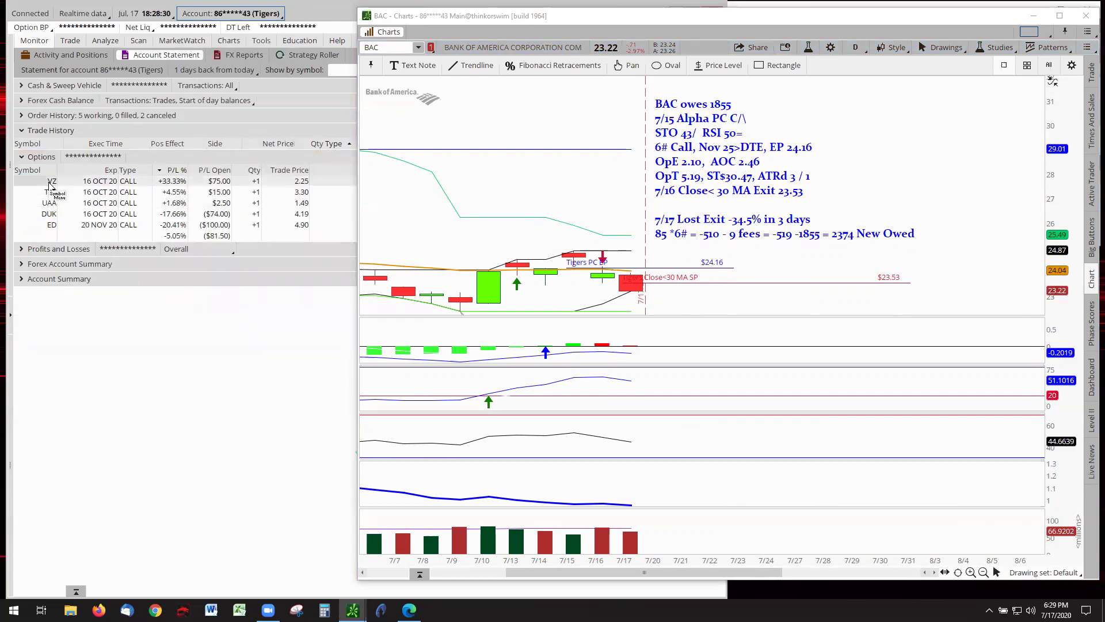
click(418, 47)
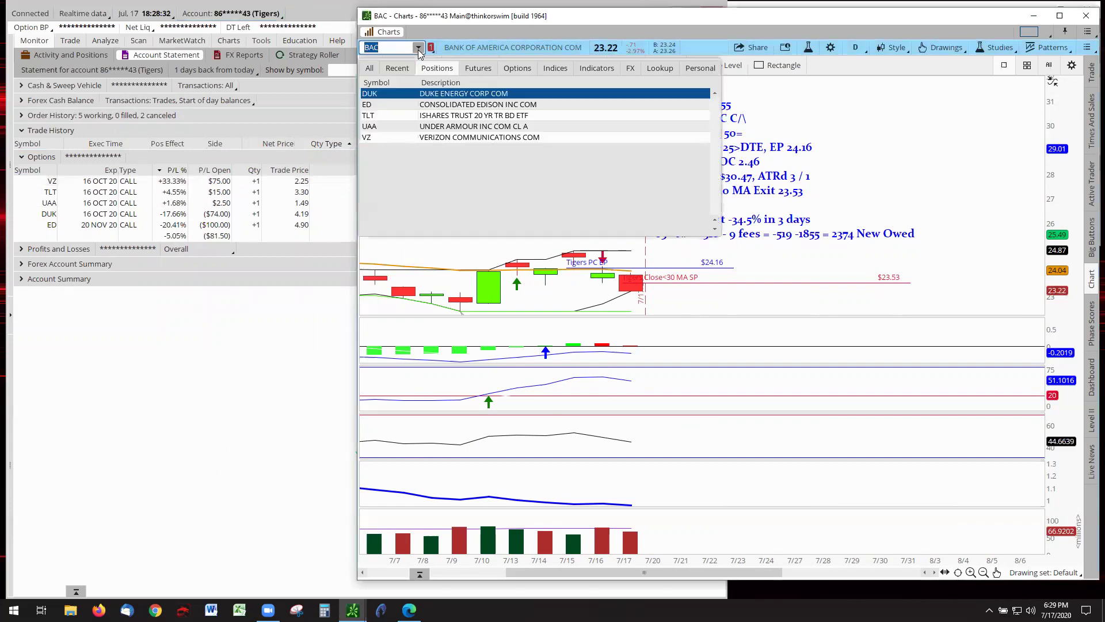
click(444, 138)
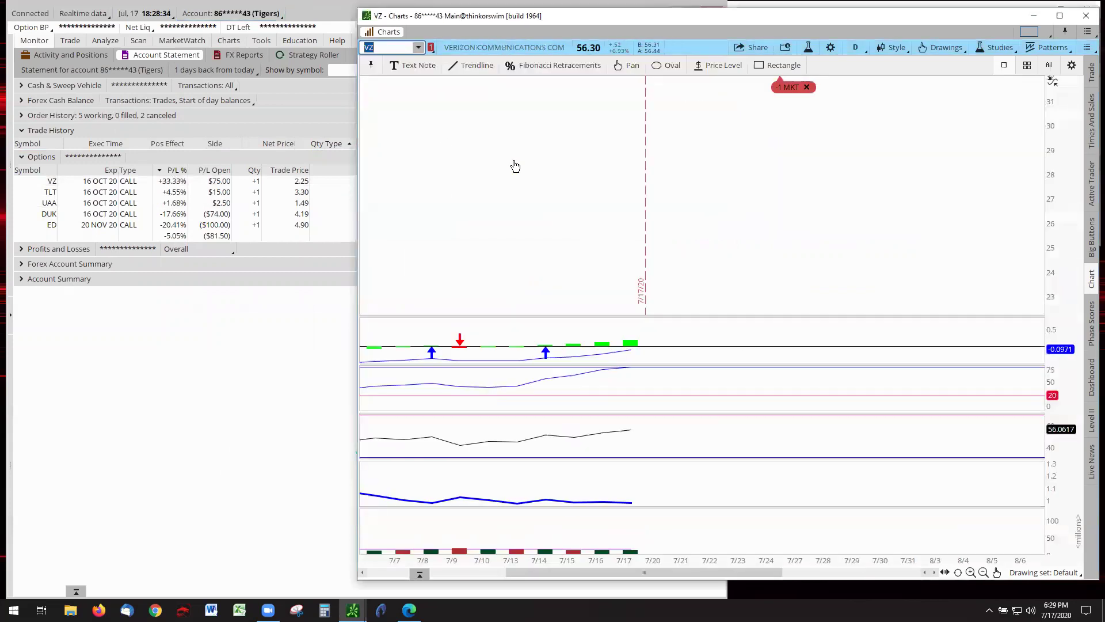
right_click(583, 178)
click(620, 189)
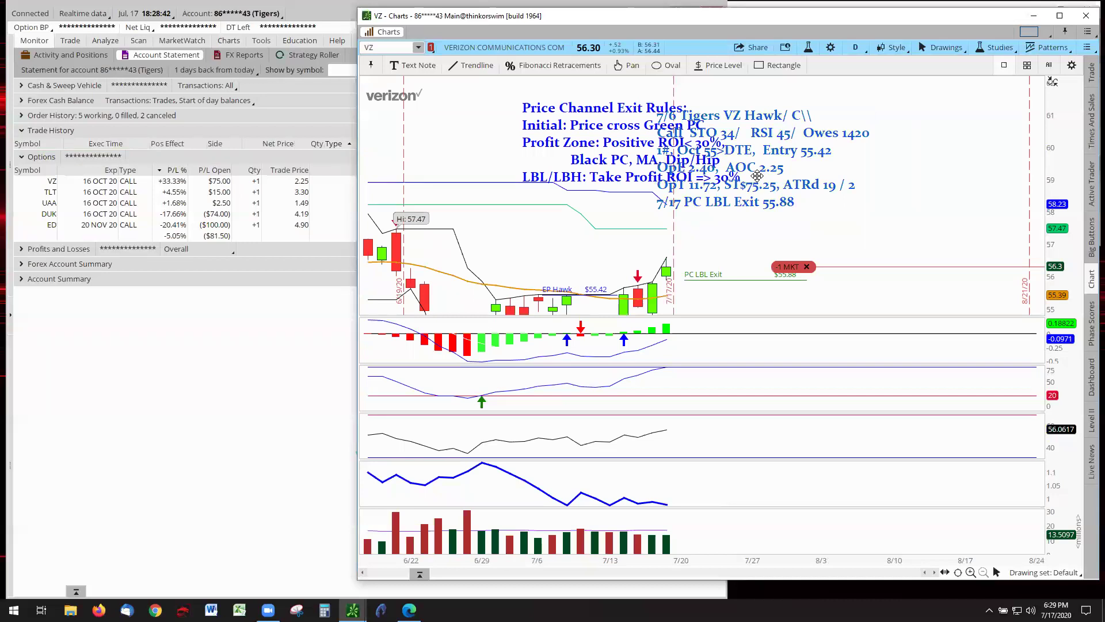
- Drag the '7/6 Tigers VZ Hawk' note to the right of the Price Channel Exit Rules text
drag(757, 176, 881, 171)
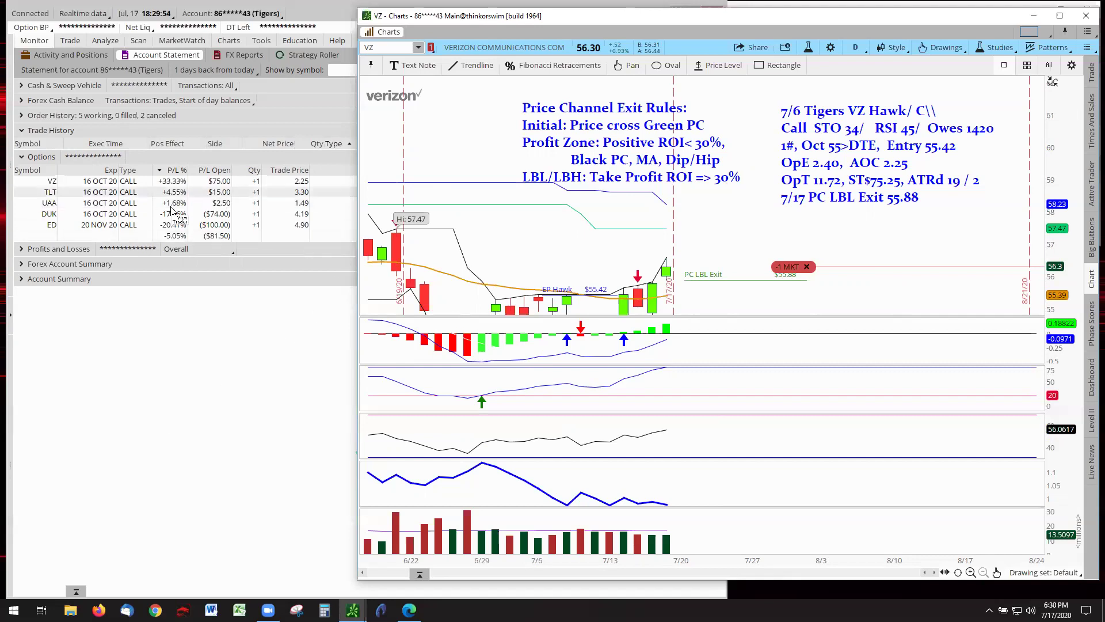
- Load TLT, autozoom, zoom to recent weeks, and pan so the 165.35 entry and 165.22 exit notes clear candles
click(418, 48)
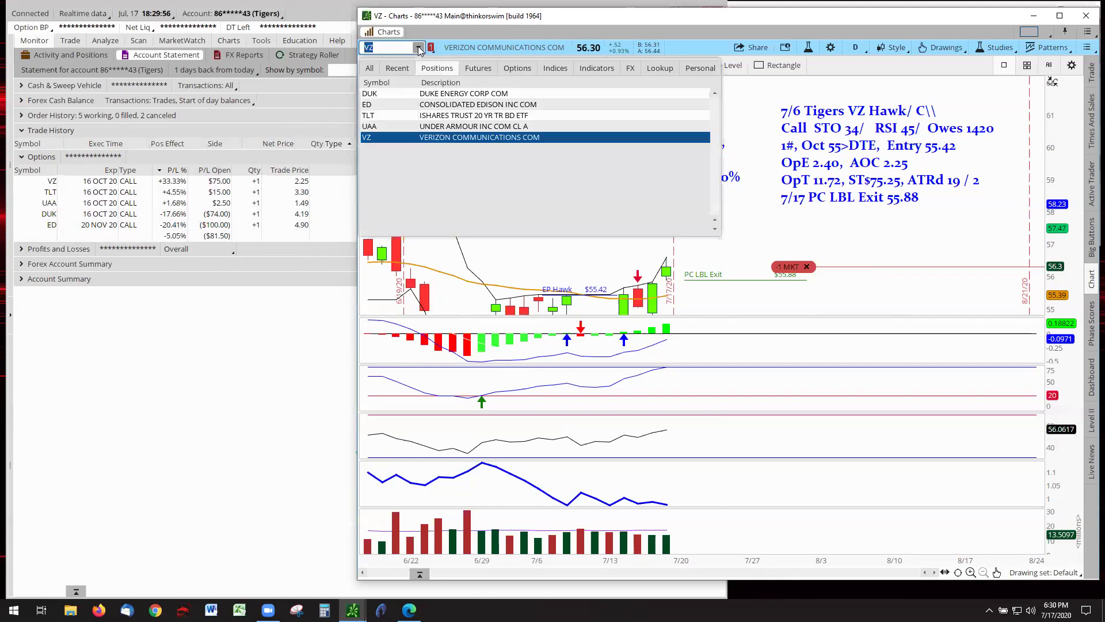
click(442, 115)
right_click(861, 166)
click(904, 177)
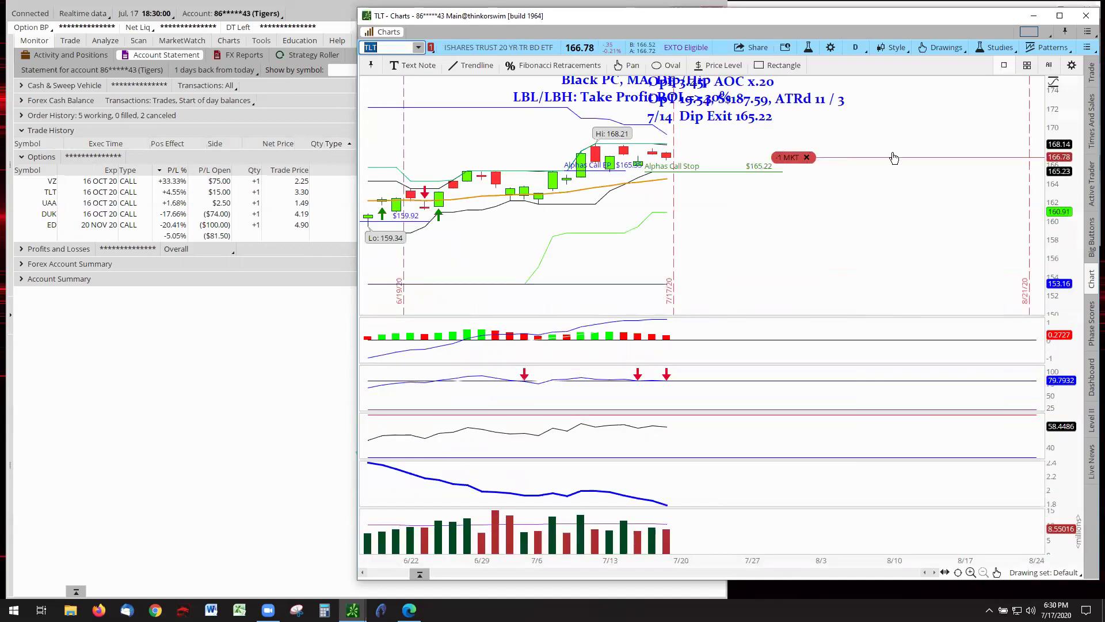
click(971, 573)
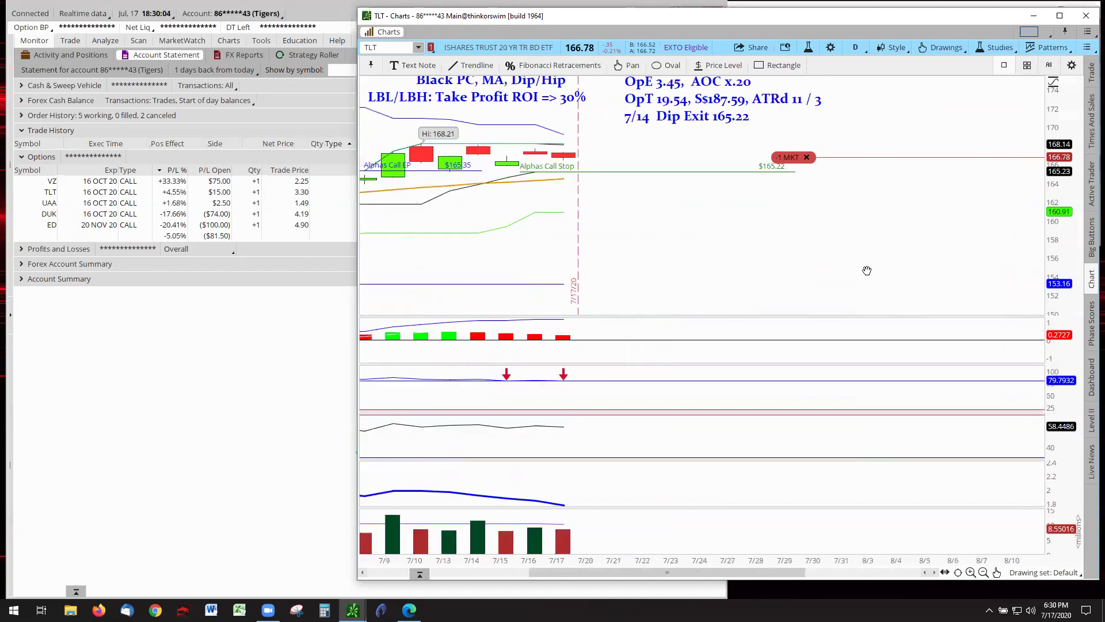
mouse_move(1075, 251)
mouse_down()
mouse_move(913, 190)
mouse_move(938, 299)
mouse_move(944, 200)
mouse_move(856, 233)
mouse_up()
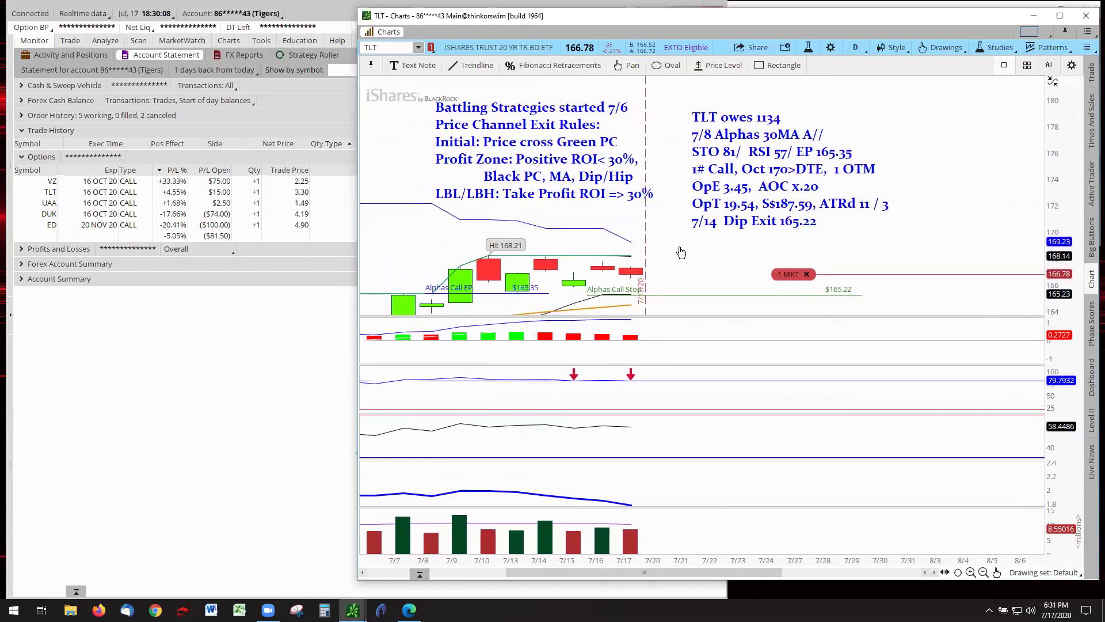
drag(692, 278, 659, 239)
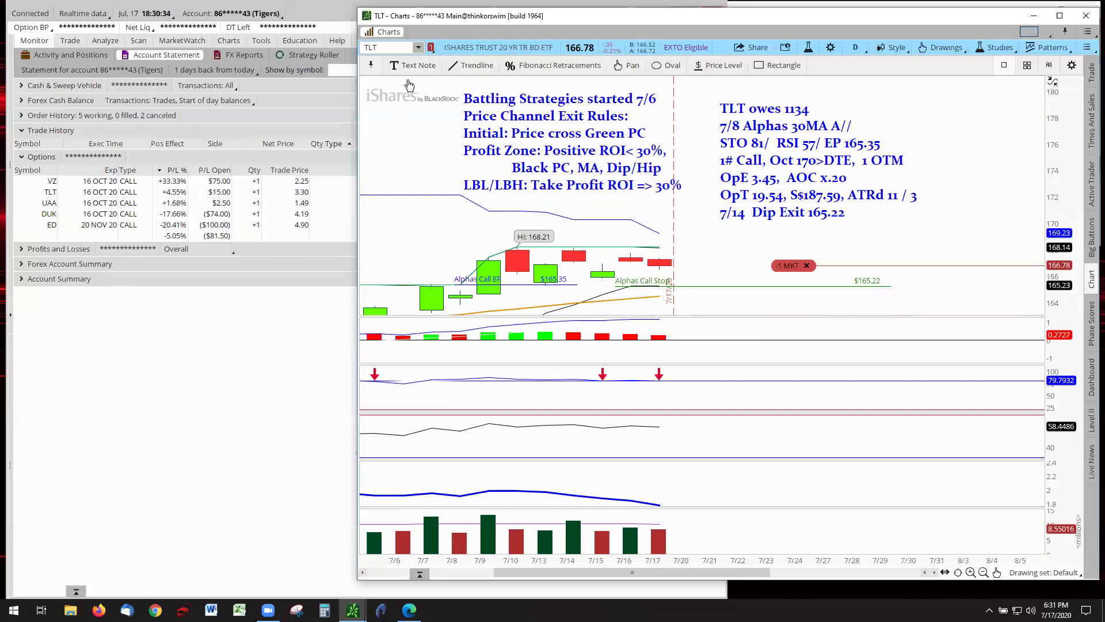
- Load UAA, autozoom, zoom to recent weeks, and shift the candles below the notes
click(419, 49)
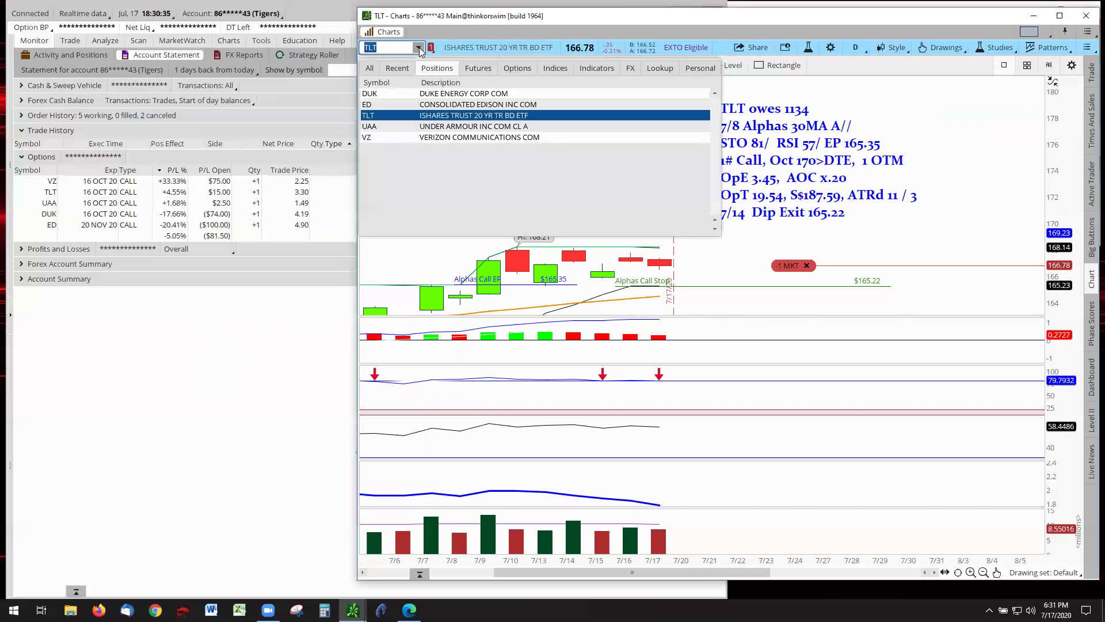
click(452, 130)
right_click(512, 197)
click(588, 214)
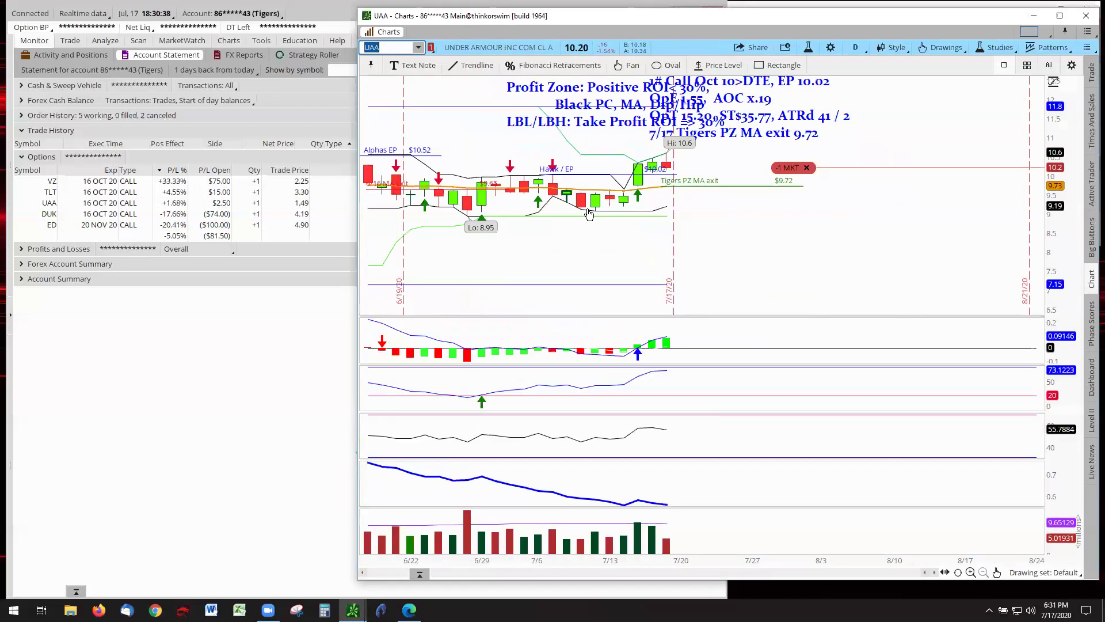
click(971, 573)
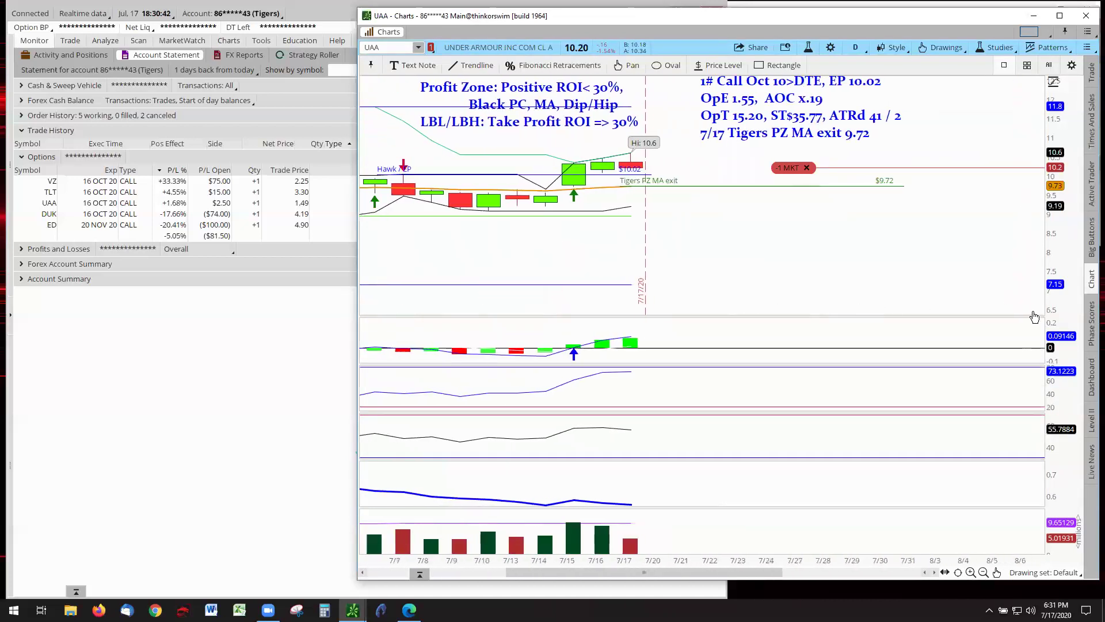
drag(846, 245, 604, 197)
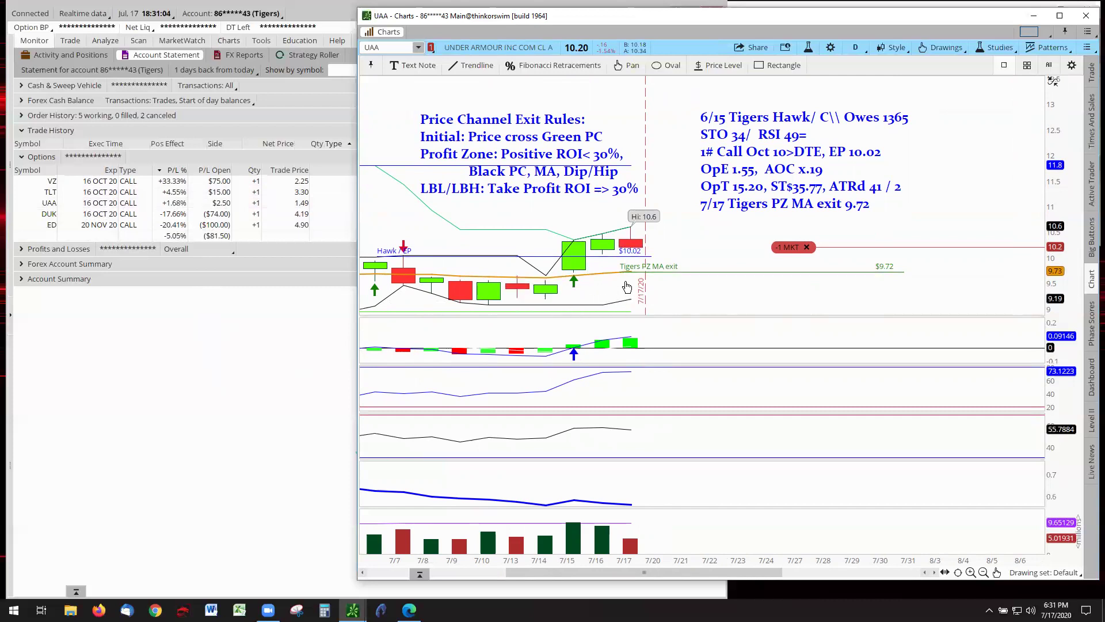
- Bring Edge forward showing the 'Losers Become Winners July 17' title card with XLU at 36%
mouse_move(630, 275)
click(1065, 32)
click(409, 610)
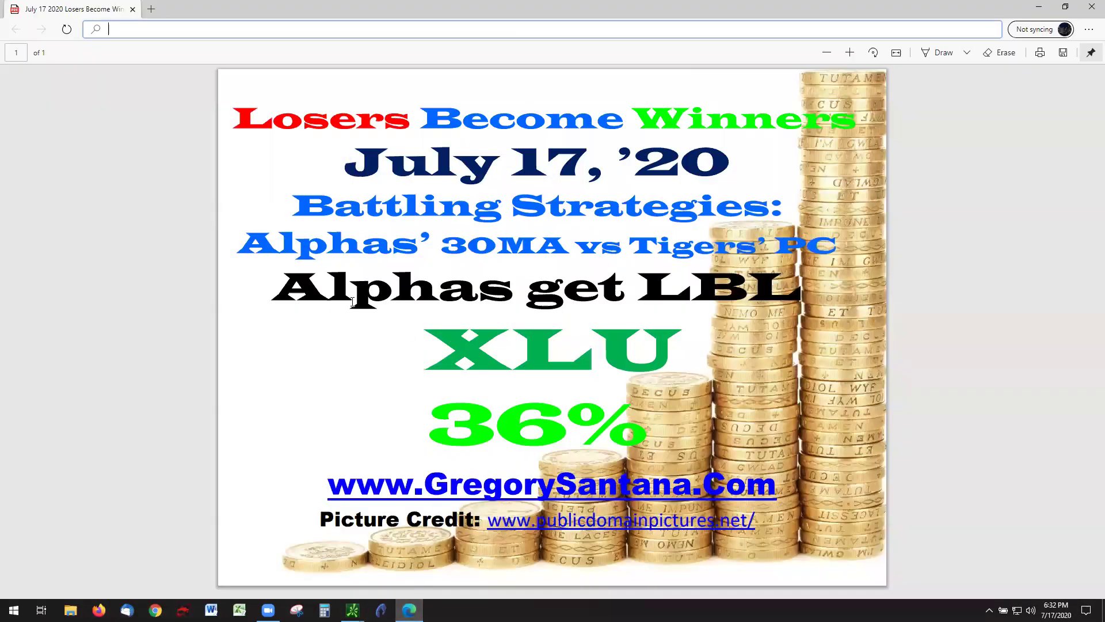